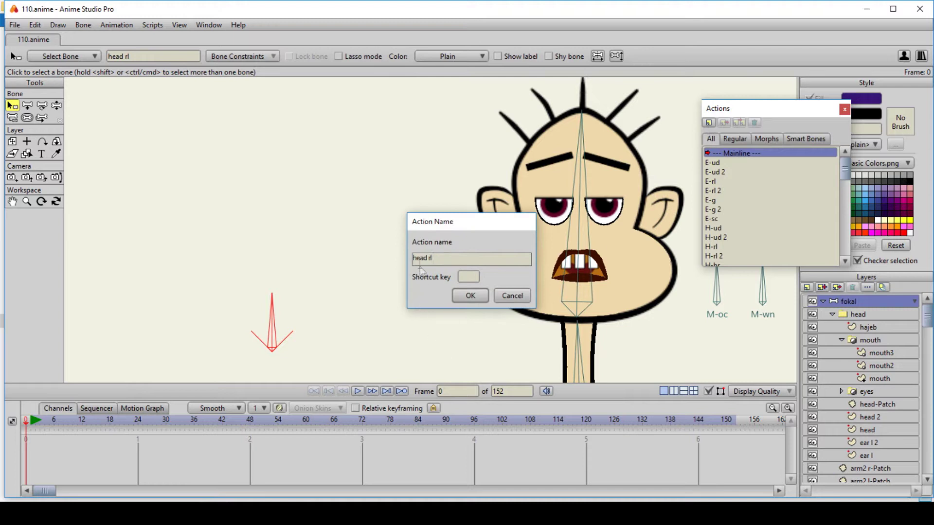
Step: Create the head rl action for the selected control bone and rotate the bone right to its angle limit at frame 1
click(470, 296)
click(27, 105)
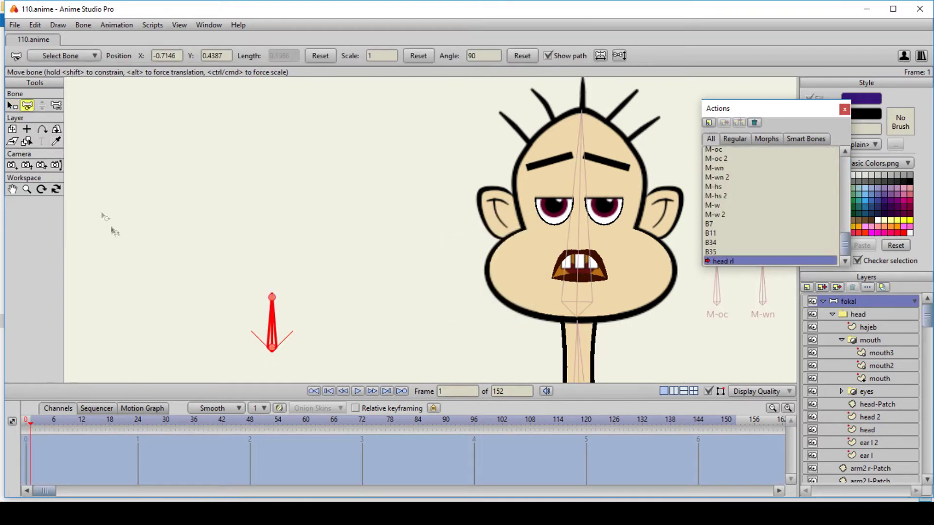
drag(280, 317, 323, 348)
Step: Shift the hajeb eyebrow layer and the mouth group to the right for the head rl pose
drag(747, 114, 810, 115)
drag(577, 225, 499, 249)
click(868, 327)
click(12, 180)
click(841, 340)
click(869, 340)
drag(525, 347, 554, 348)
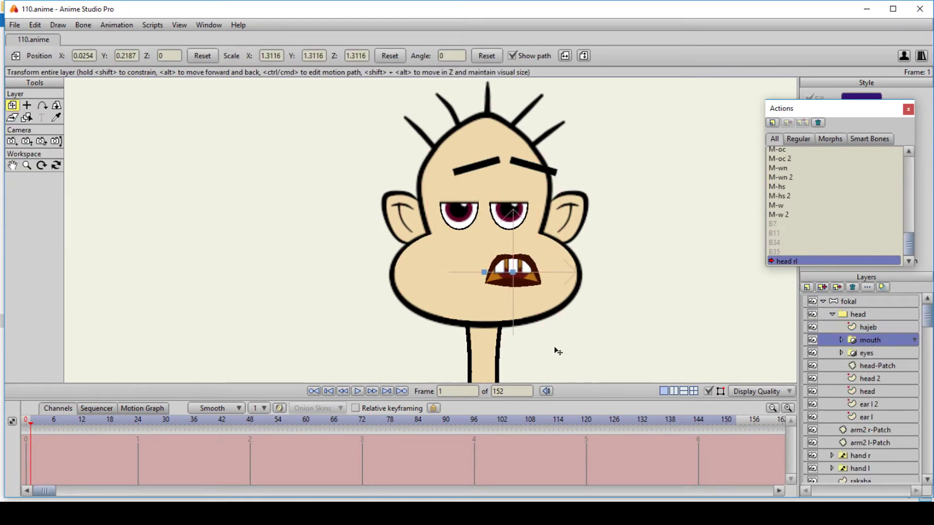
Step: Shift the eyes and head layers right, and move the ear l layer left so it tucks behind the head
click(866, 353)
drag(506, 315, 518, 332)
click(867, 391)
click(866, 417)
drag(565, 315, 548, 316)
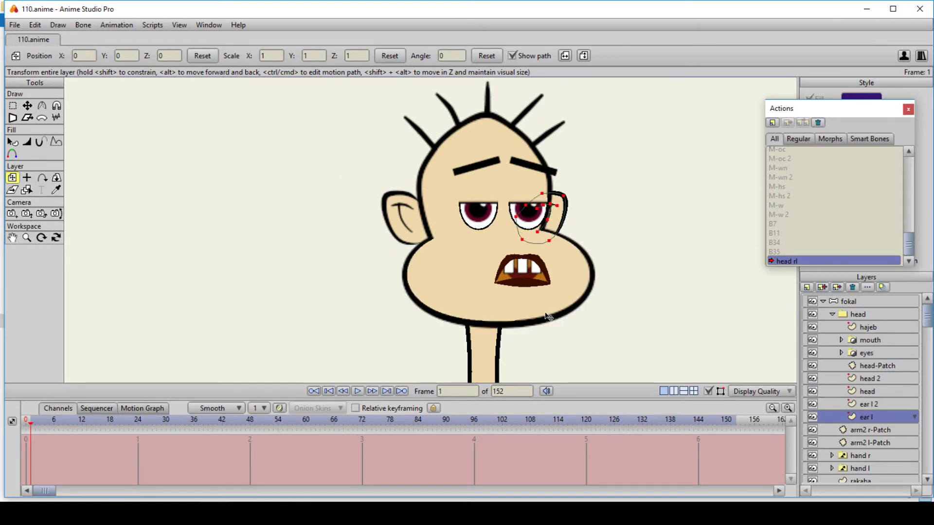
Step: Enable animated layer ordering in the depth sort settings of the head group
click(869, 406)
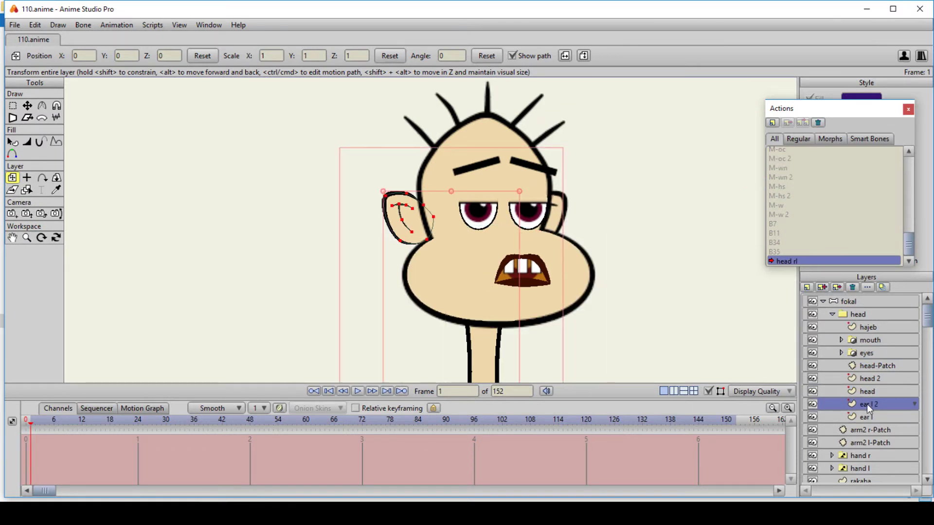
double_click(852, 315)
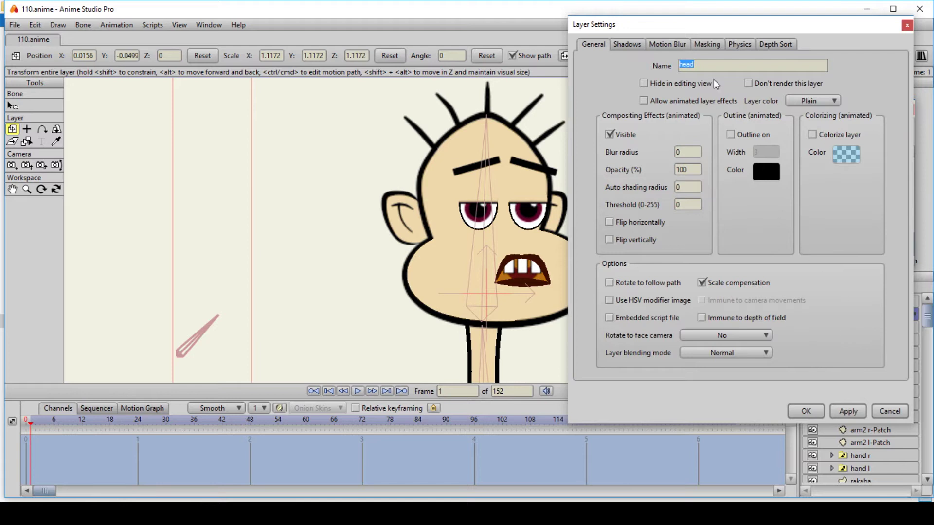
click(775, 45)
click(695, 117)
click(806, 411)
Step: Place the ear l 2 layer above head 2 and shift it right to X 0.0460 in the head rl action
drag(868, 405, 858, 380)
drag(440, 301, 462, 300)
drag(908, 252, 908, 165)
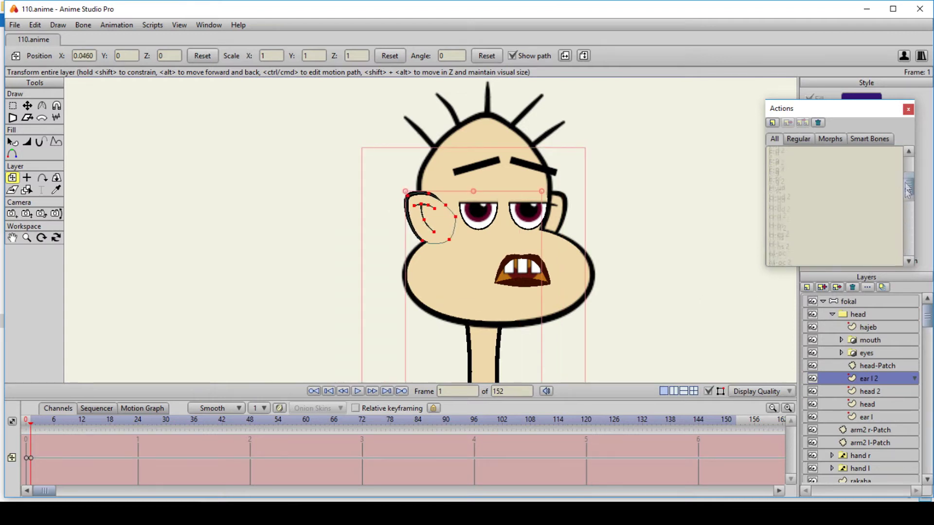
click(799, 152)
Step: Test the head rl control bone on the fokal bone layer in the Mainline
click(840, 303)
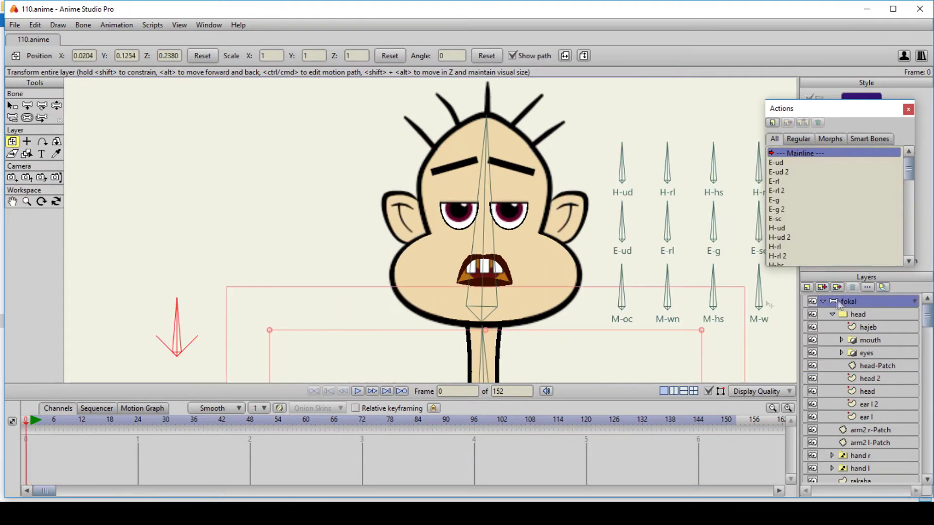
click(57, 105)
mouse_move(178, 323)
mouse_down()
mouse_move(212, 332)
mouse_move(179, 326)
mouse_up()
Step: Create a second head rl action for the opposite direction and rotate the control bone left to its limit
click(772, 122)
text(head rl)
click(468, 295)
click(27, 105)
drag(177, 320, 149, 328)
Step: Shift the hajeb eyebrows, mouth and eyes to the left for the second head rl pose
click(868, 328)
drag(487, 283, 467, 283)
click(870, 340)
click(867, 353)
drag(529, 331, 512, 345)
Step: Shift the head layer left, then place ear l above head 2 and move it left
click(867, 391)
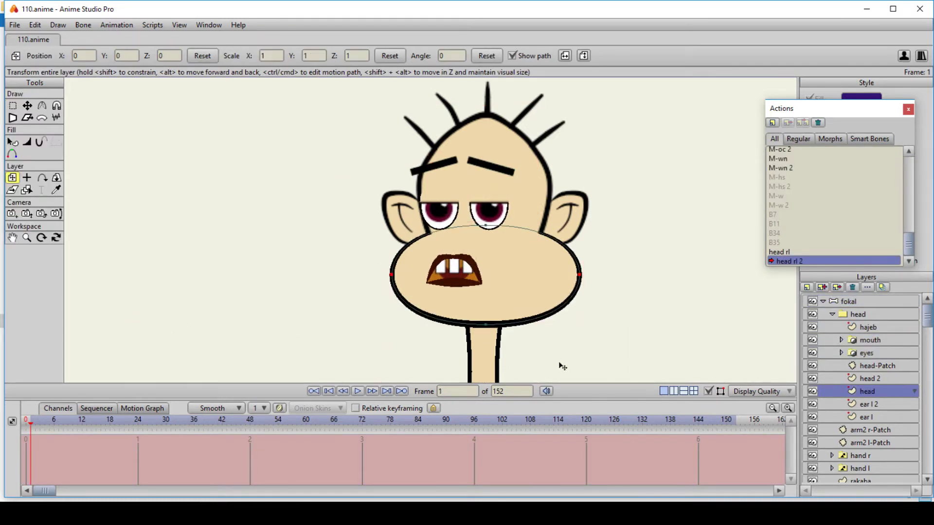
drag(561, 366, 549, 368)
click(879, 417)
drag(877, 416, 878, 374)
drag(563, 338, 541, 340)
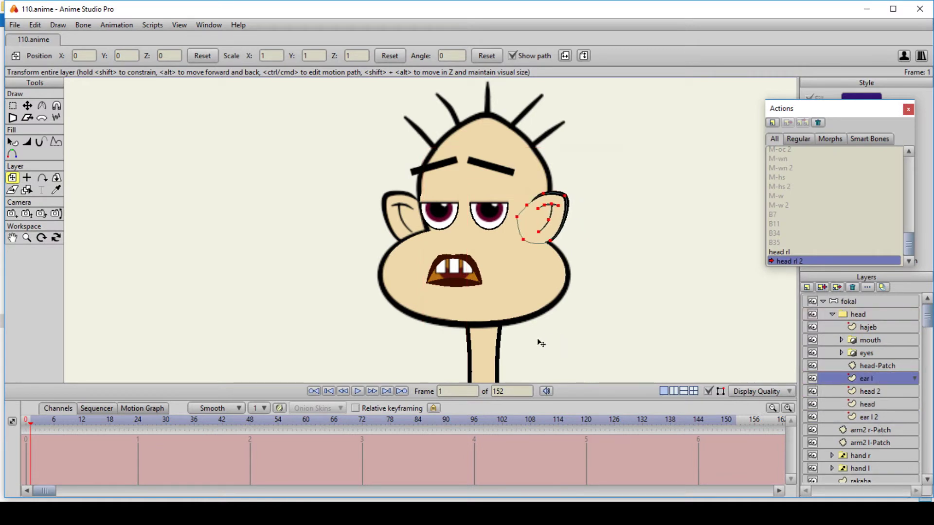
Step: Shift the ear l 2 layer right to X 0.0387 and test the head rl bone in the Mainline
click(869, 418)
drag(433, 318, 451, 318)
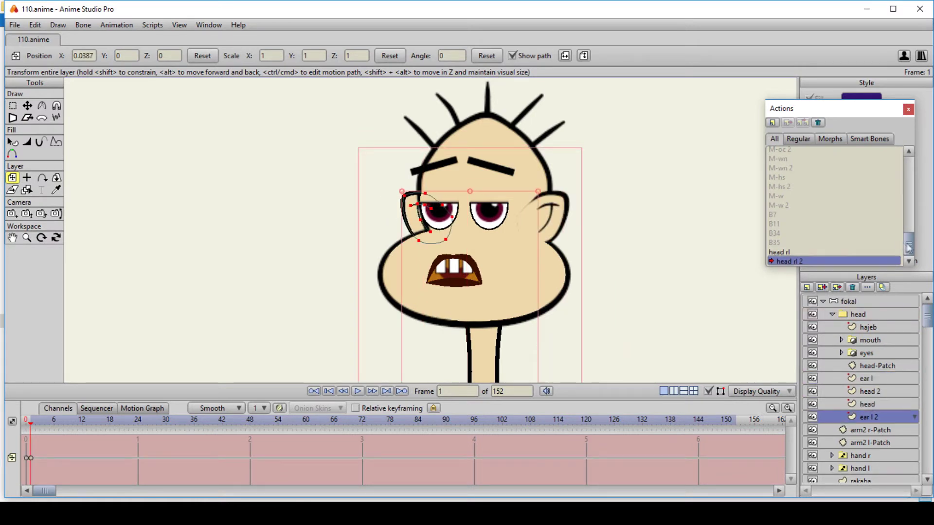
scroll(798, 204, up, 10)
double_click(791, 154)
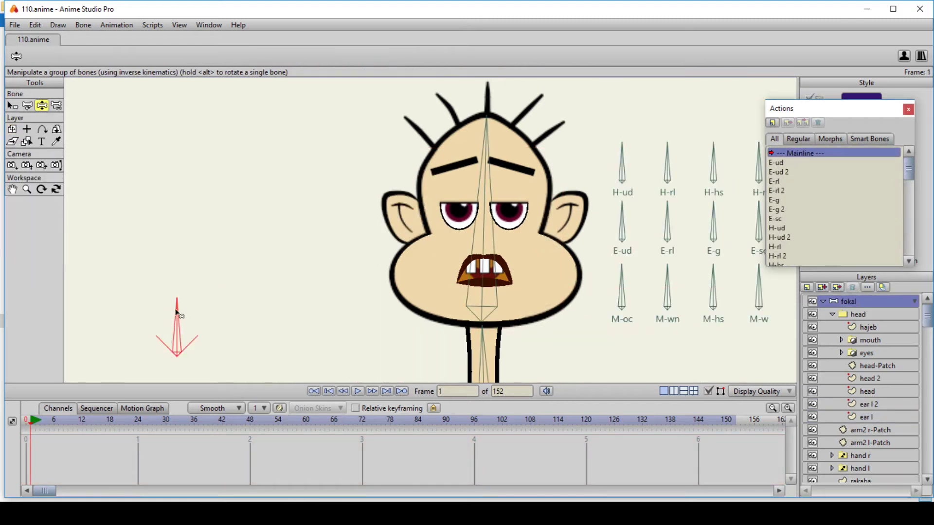
drag(177, 314, 139, 321)
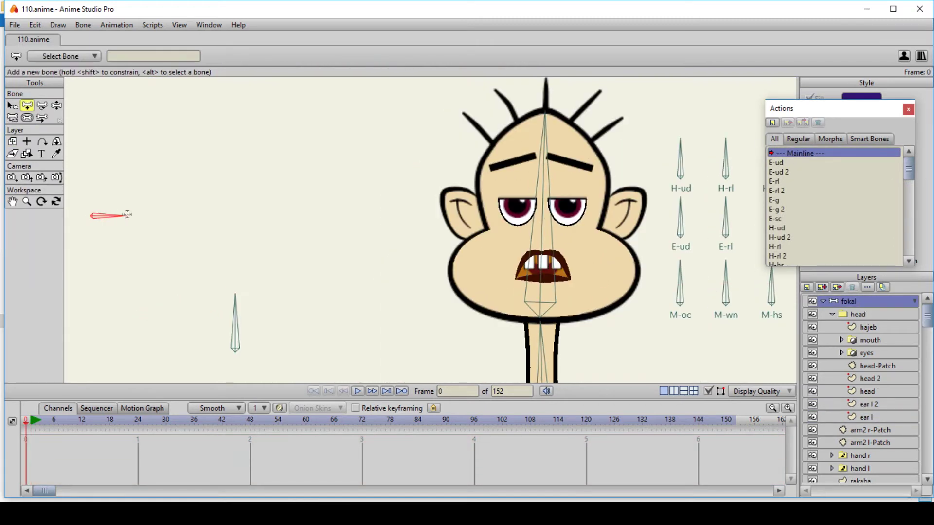
Step: Add a horizontal bone left of the character named head ud, with no bone strength and angle limits of -45 and 45 degrees
drag(127, 214, 144, 215)
click(26, 117)
click(12, 105)
click(145, 58)
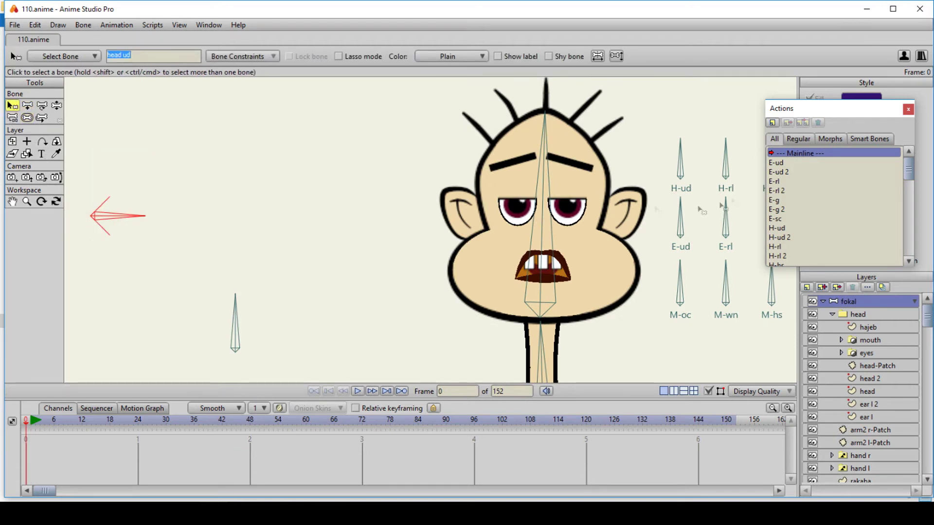
Step: Create the head ud action and rotate the head ud bone down to an angle of -45 degrees
click(773, 123)
text(head ud)
click(470, 296)
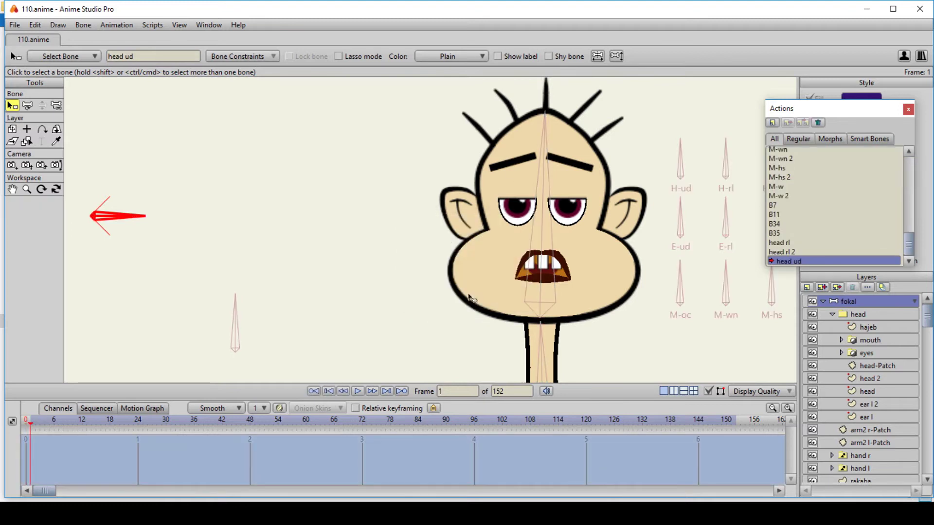
click(27, 105)
drag(131, 222, 163, 266)
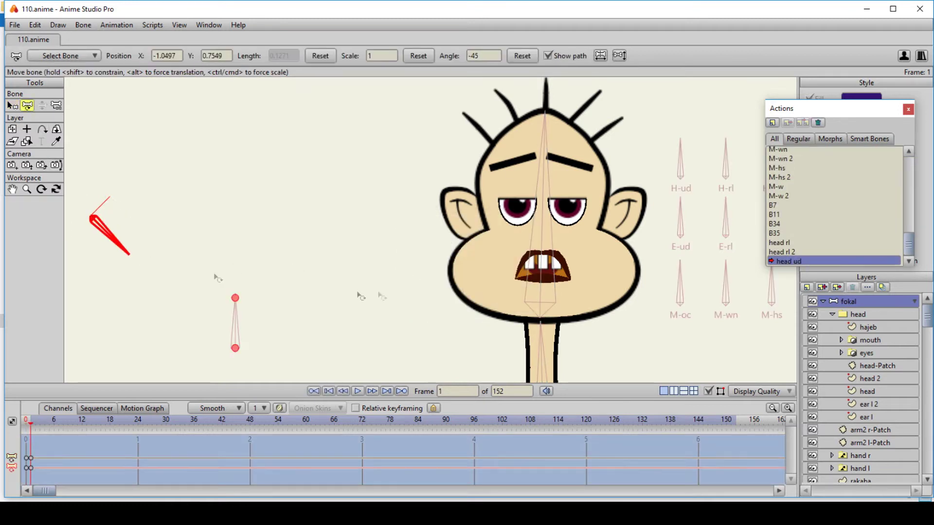
Step: Lower the head, mouth, eyes and hajeb eyebrow layers for the downward pose in the head ud action
click(867, 391)
drag(557, 301, 558, 313)
click(869, 340)
drag(598, 337, 598, 355)
click(866, 353)
drag(597, 323, 596, 340)
click(867, 327)
drag(564, 283, 564, 302)
Step: Return to the Mainline and test the head ud bone by rotating it downward
drag(909, 245, 908, 165)
double_click(781, 154)
click(848, 302)
click(41, 105)
drag(121, 216, 116, 260)
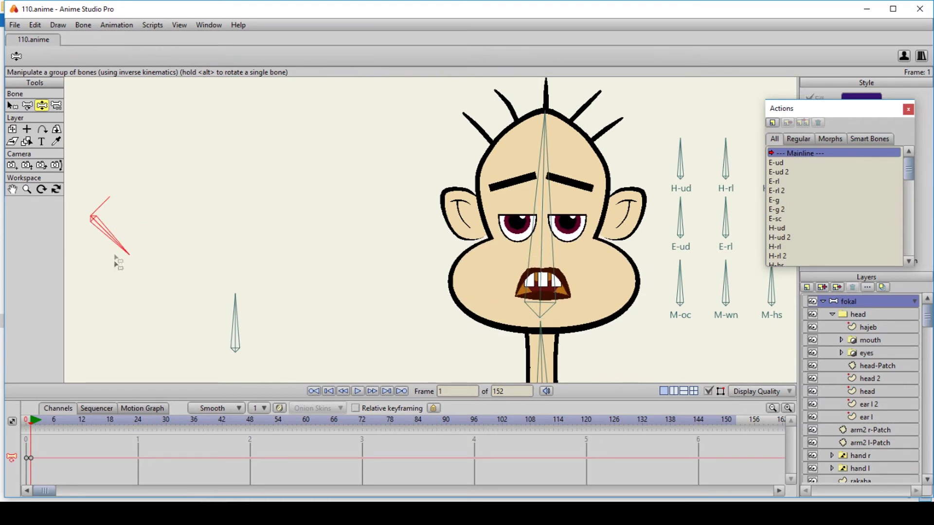
Step: Create a second head ud action and rotate the head ud bone upward to its limit
click(772, 122)
text(head ud)
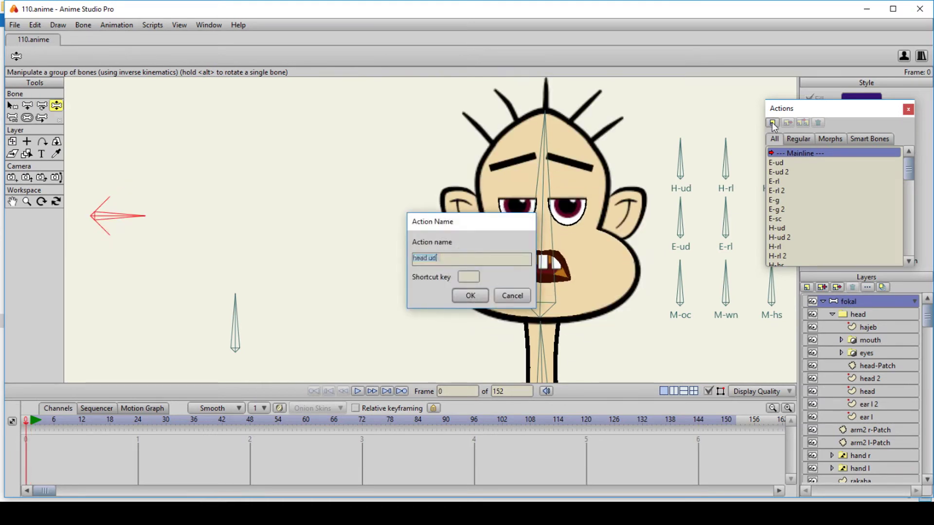
click(461, 298)
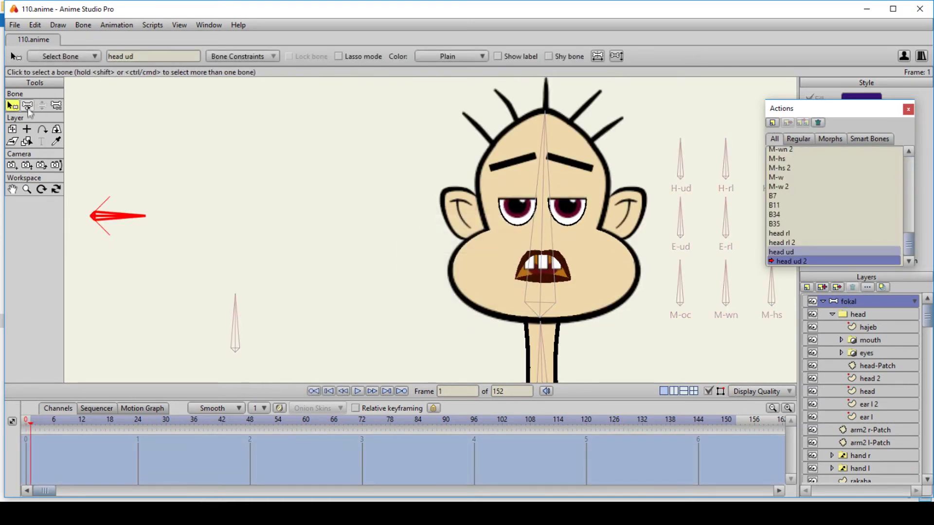
click(27, 105)
drag(134, 217, 130, 170)
Step: Reposition the head, both ears, eyes, mouth, hajeb and head 2 layers for the upward pose in the second head ud action
click(867, 392)
drag(563, 309, 545, 319)
click(868, 404)
shift+click(866, 417)
click(866, 353)
click(870, 339)
click(868, 327)
click(870, 379)
Step: Return to the Mainline and test the head ud bone by rotating it upward at frame 1
drag(908, 244, 908, 170)
double_click(788, 153)
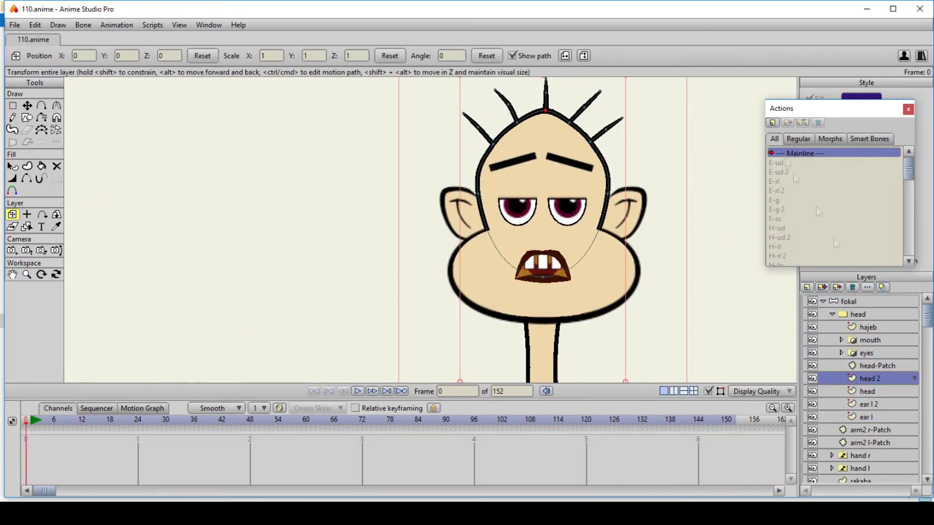
click(848, 301)
click(30, 420)
click(42, 105)
drag(130, 218, 135, 181)
Step: Add a vertical bone just above the head rl bone, remove its bone strength, and name it target ho
click(27, 105)
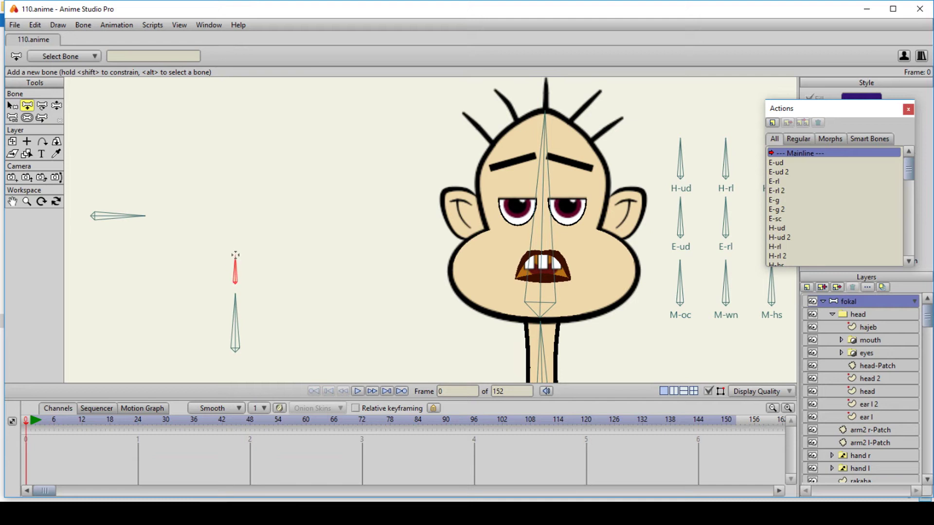
click(27, 118)
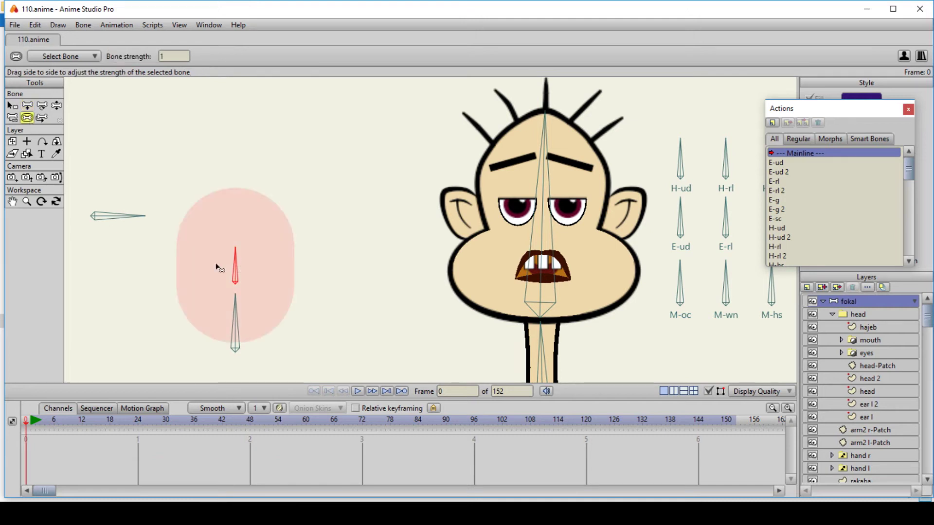
drag(217, 265, 137, 275)
click(12, 105)
click(125, 58)
text(target ho)
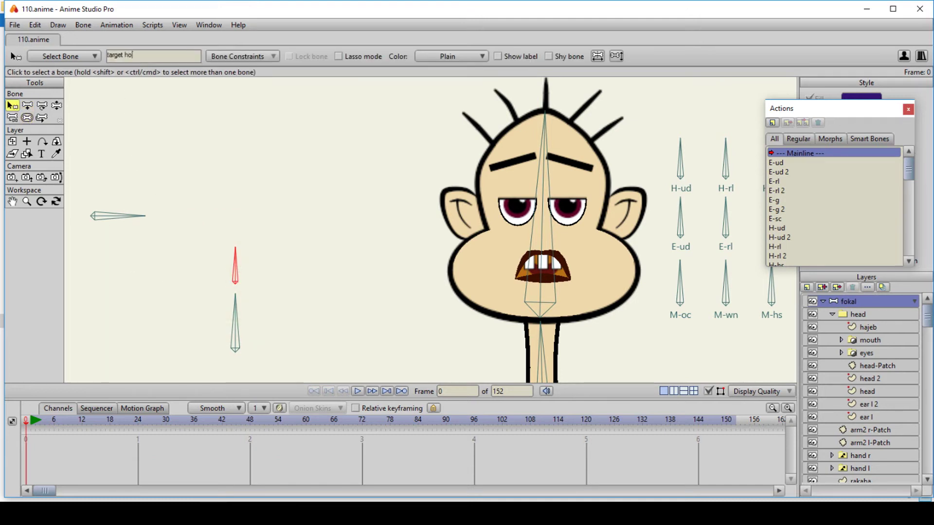
key(Return)
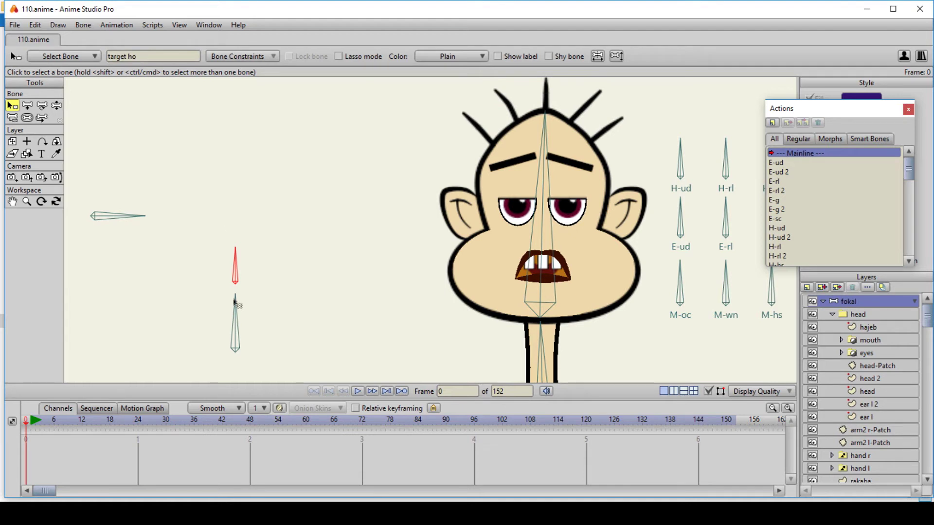
Step: Set the head rl bone's target constraint to the target ho bone
click(234, 319)
click(264, 56)
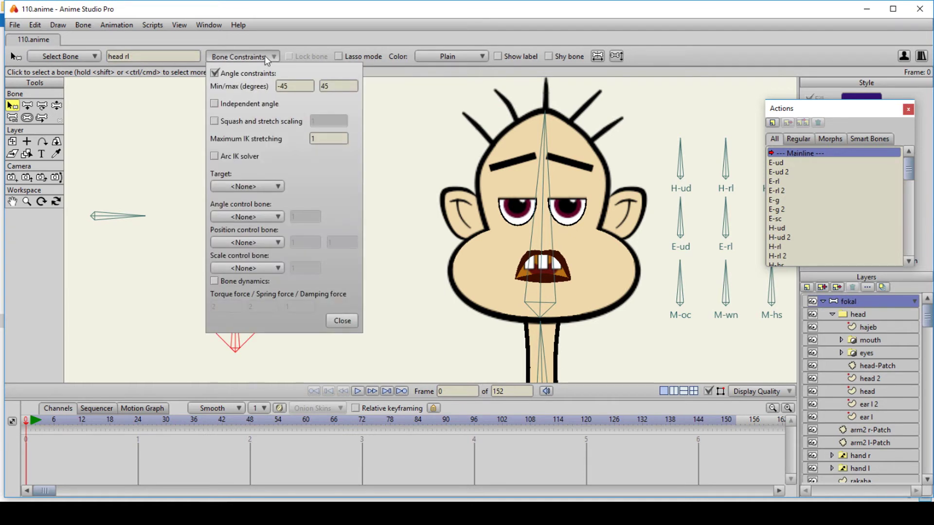
click(267, 185)
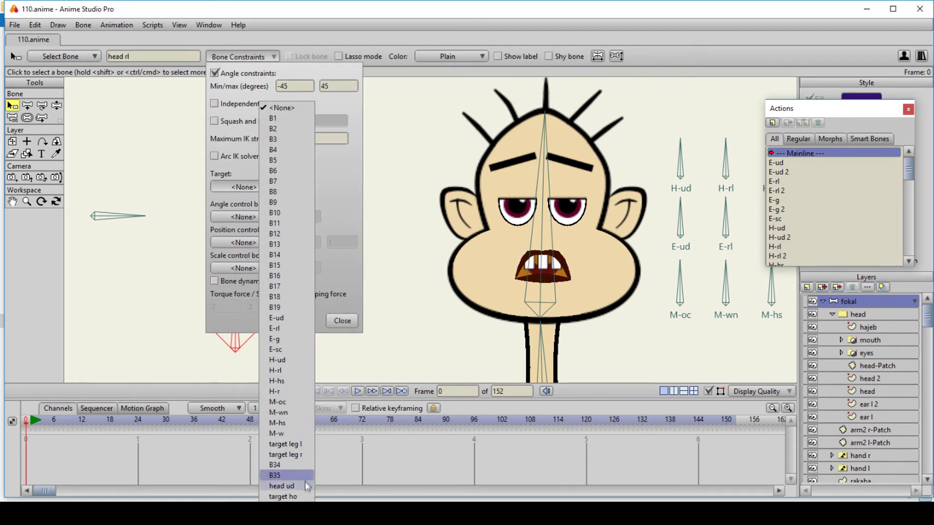
click(300, 497)
click(342, 321)
Step: Test the head rl control by moving the target ho bone to the left
click(56, 106)
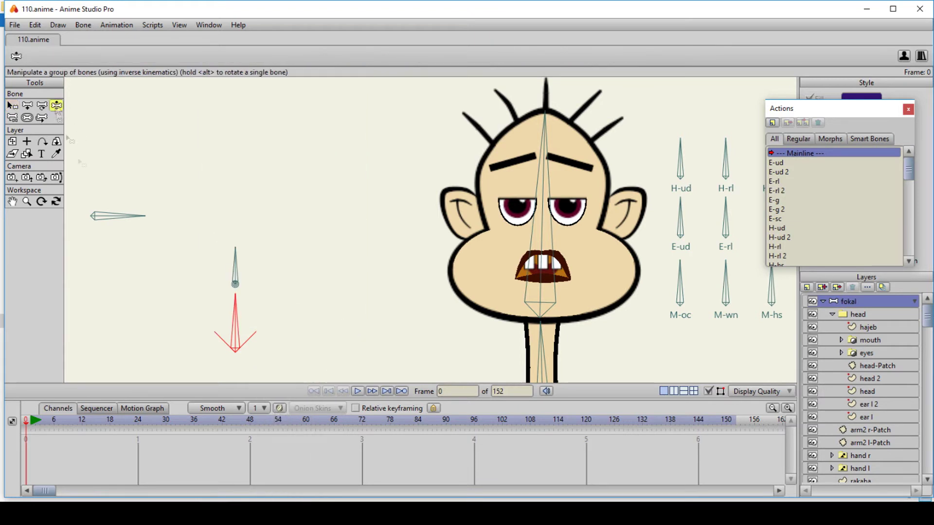
key(Right)
key(Right)
click(232, 274)
drag(235, 276, 198, 275)
Step: Add a vertical bone near the tip of the head ud bone, without bone strength, and name it target vir
key(a)
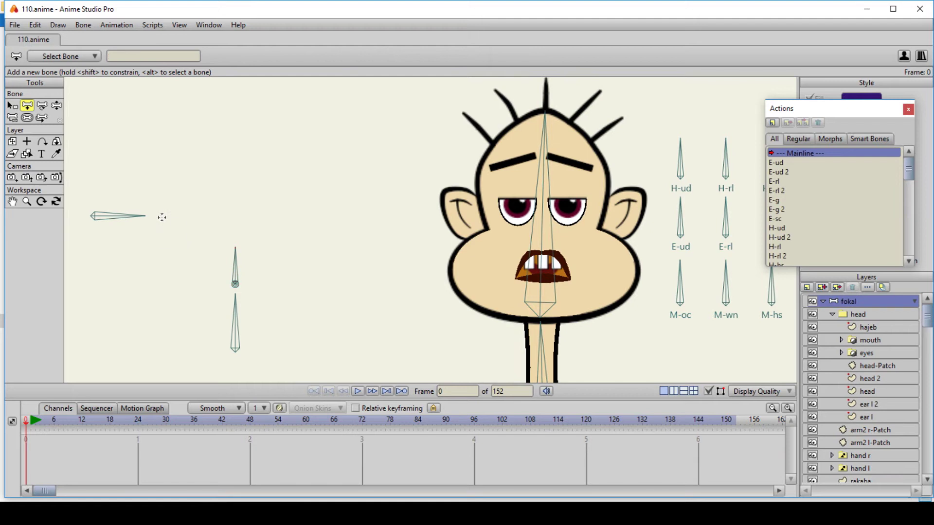
key(s)
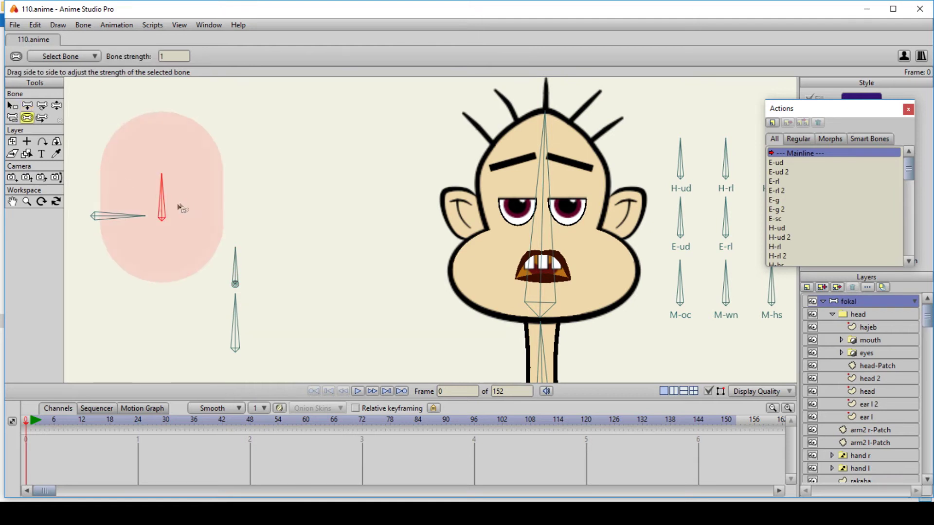
click(13, 106)
Step: Set the head ud bone's target constraint to the target vir bone
click(224, 57)
click(232, 185)
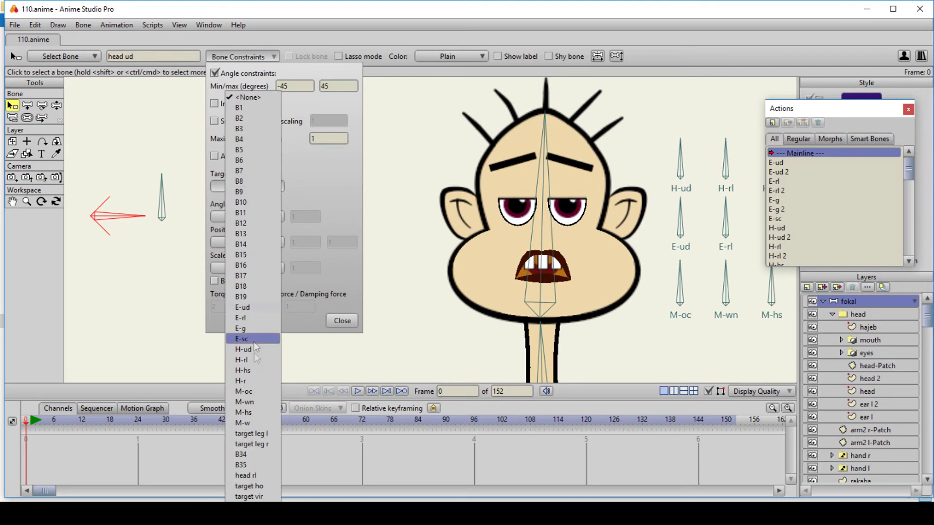
click(250, 497)
click(341, 321)
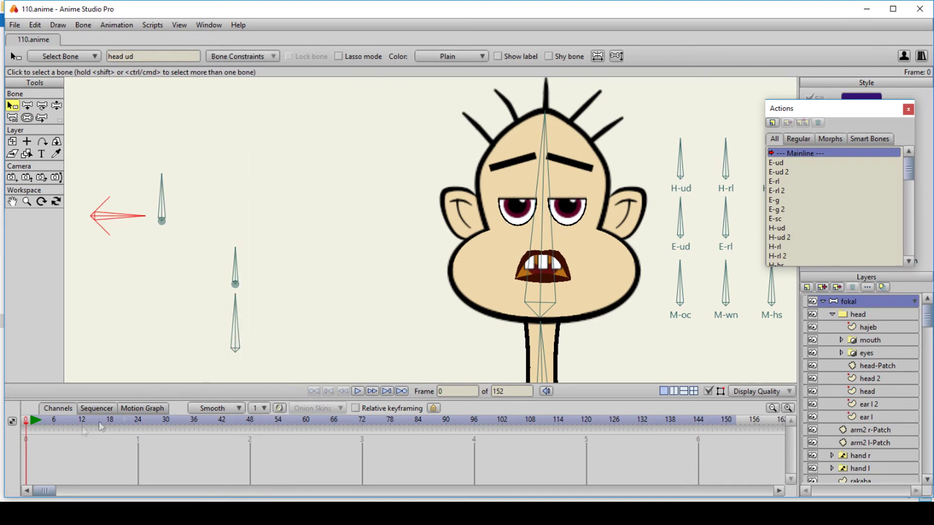
Step: Test the head turn at frame 6 by moving target vir right and target ho left
click(54, 422)
mouse_move(163, 217)
mouse_down()
mouse_move(166, 240)
mouse_move(176, 217)
mouse_up()
drag(234, 275, 203, 269)
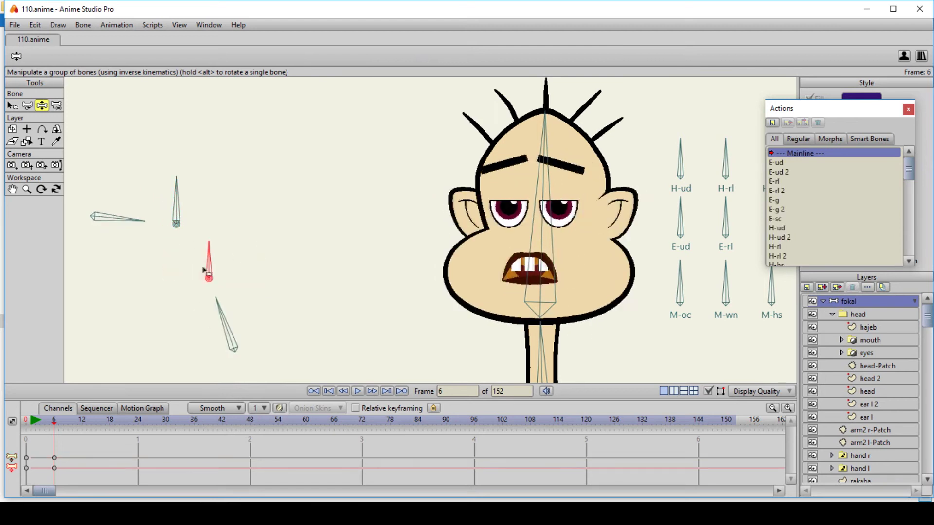
Step: Add a vertical control bone above target ho and right of target vir, remove its bone strength, and rename it
key(a)
drag(238, 218, 236, 165)
click(27, 118)
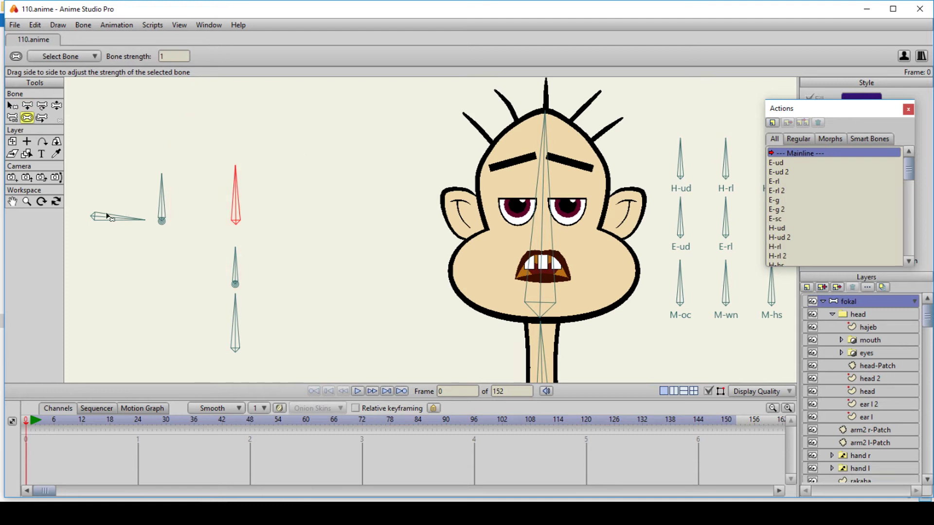
click(13, 106)
click(128, 59)
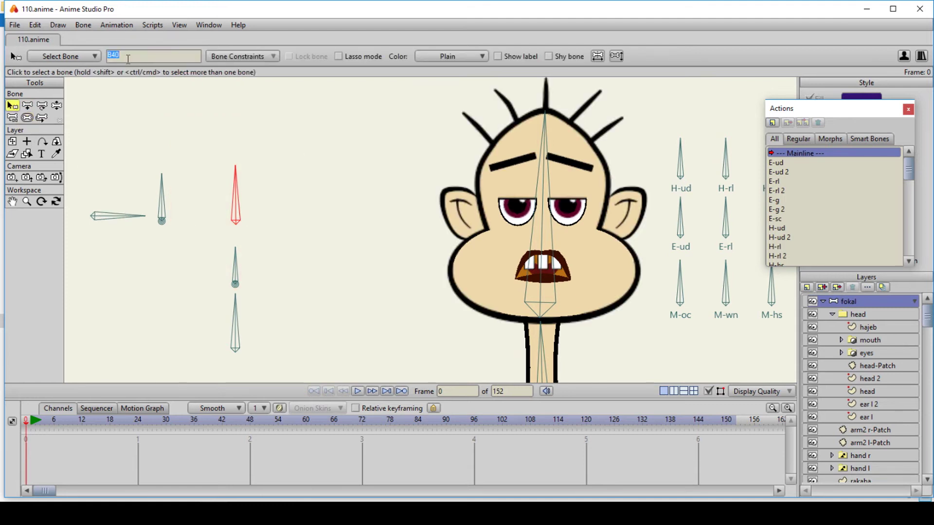
key(Return)
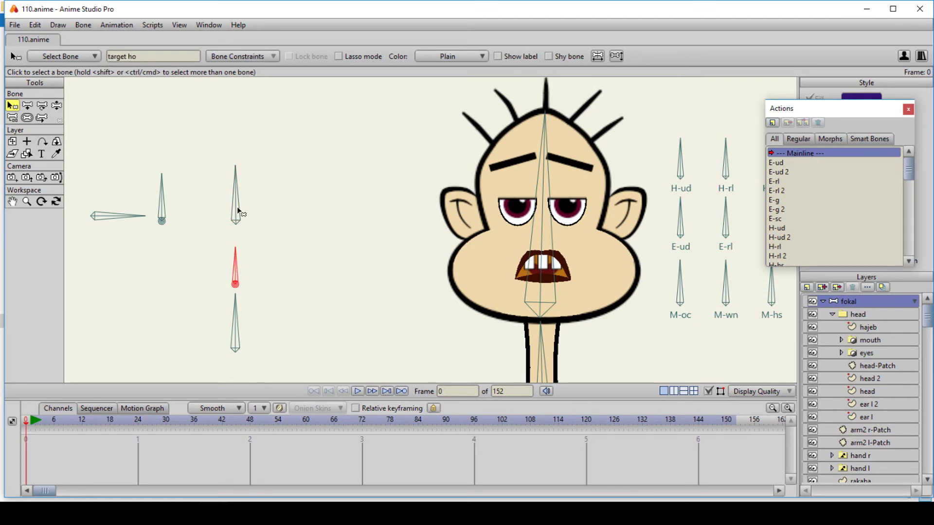
Step: Set target ho's position control bone to master, with position factors 1 and 0
click(269, 57)
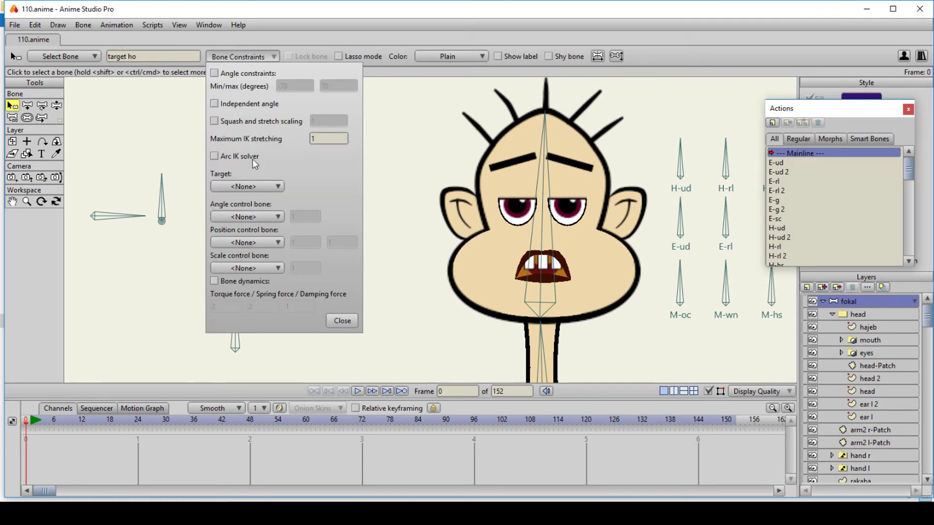
click(242, 242)
click(272, 496)
key(Tab)
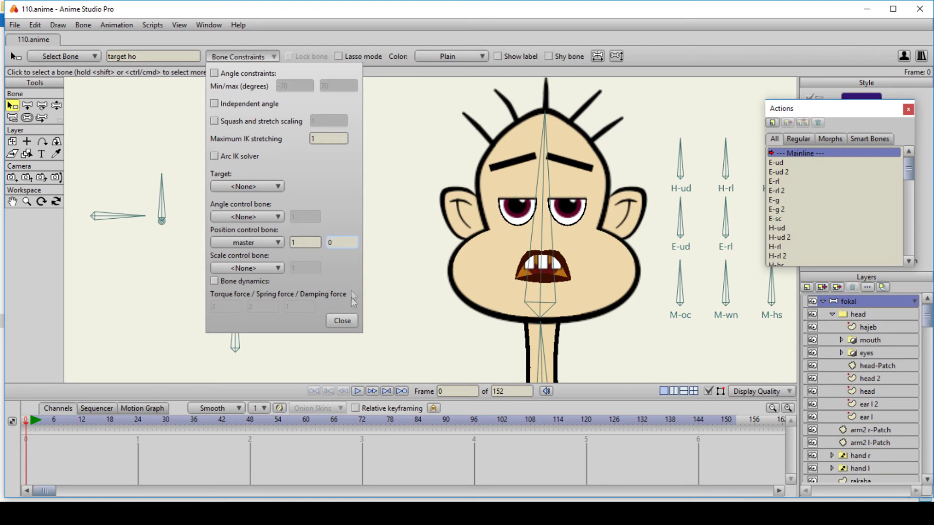
click(342, 320)
Step: Test the head turn at frame 5 by moving the master bone, then undo the move and return to frame 0
click(49, 420)
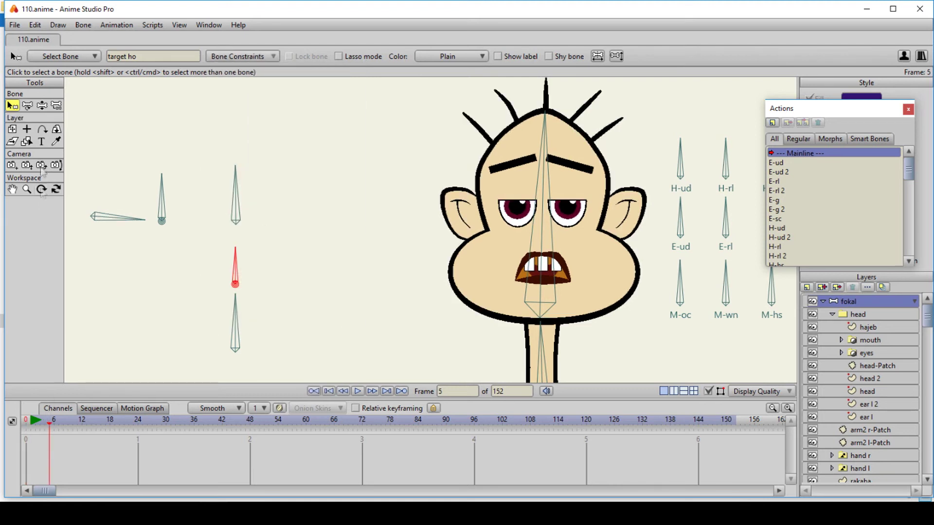
click(41, 105)
drag(226, 202, 228, 233)
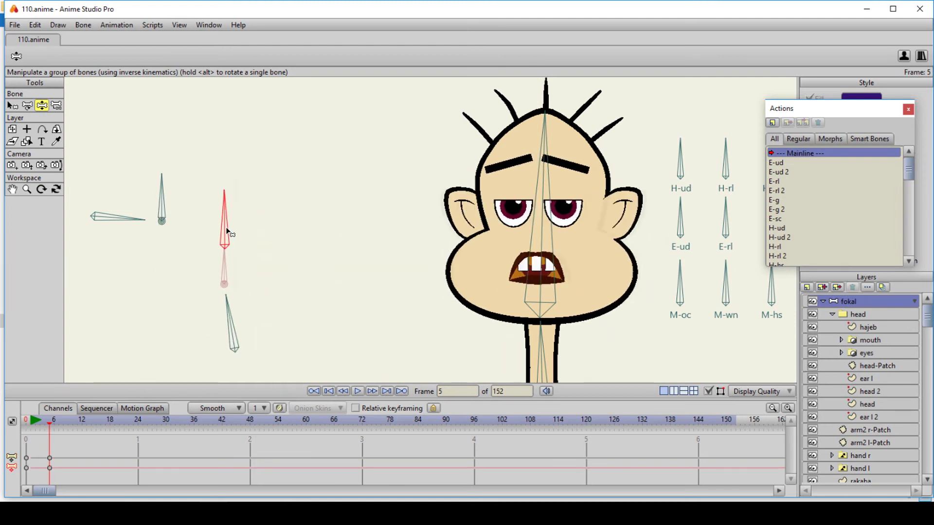
key(ctrl+z)
drag(51, 424, 3, 425)
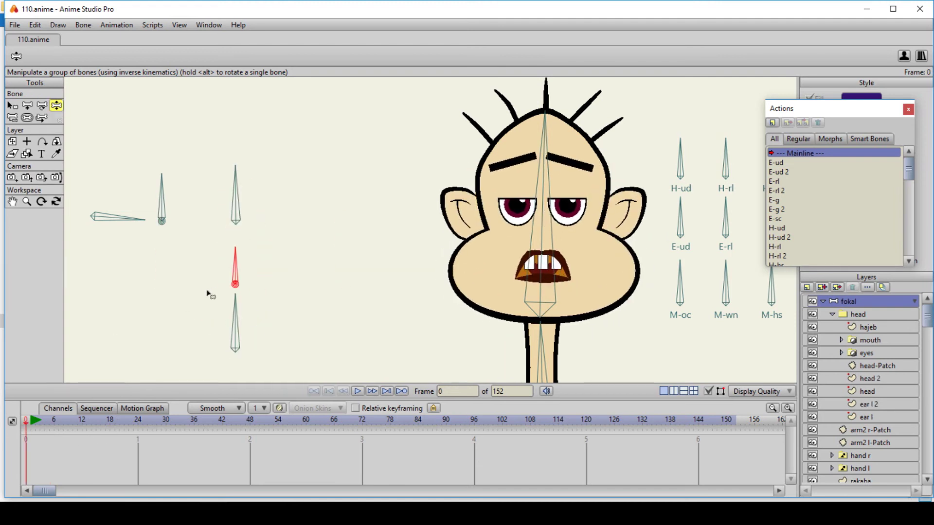
Step: Set target vir's position control bone to master, with position factors 0 and 1
click(160, 208)
click(11, 105)
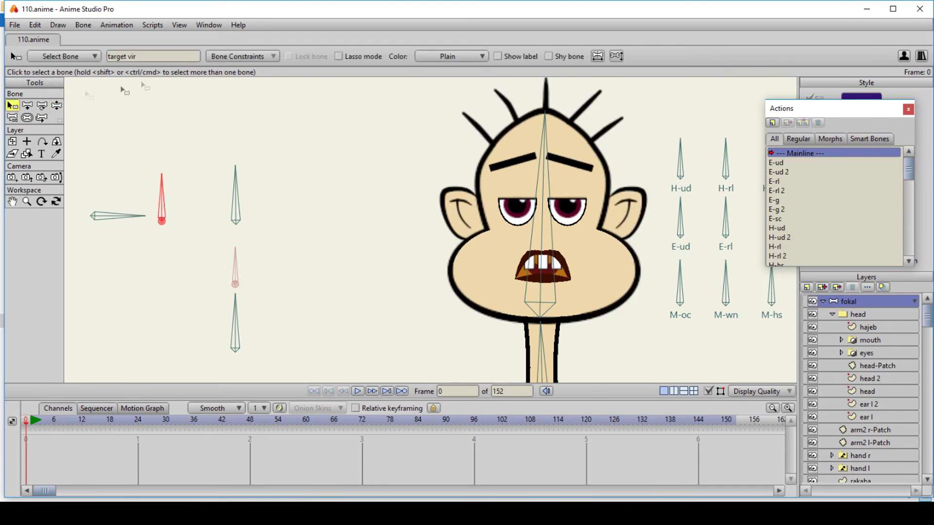
click(226, 57)
click(260, 247)
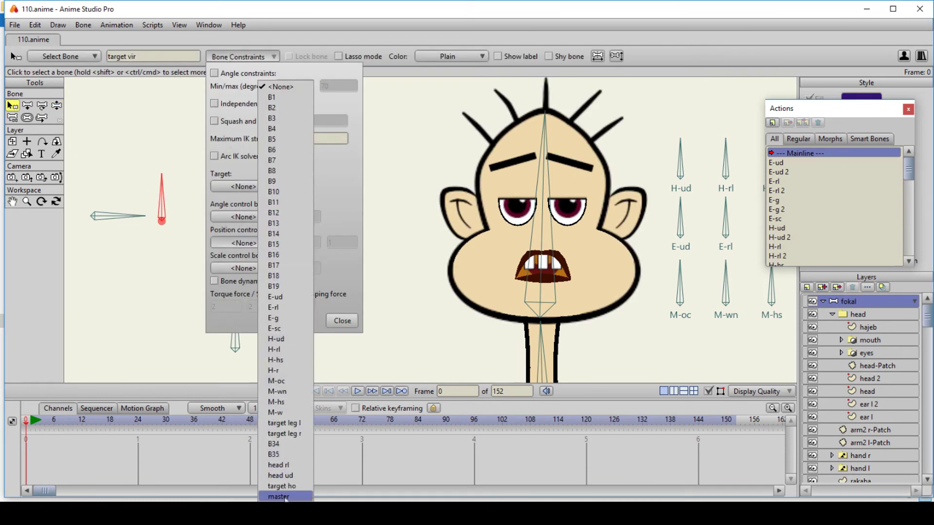
click(273, 495)
click(312, 243)
text(0)
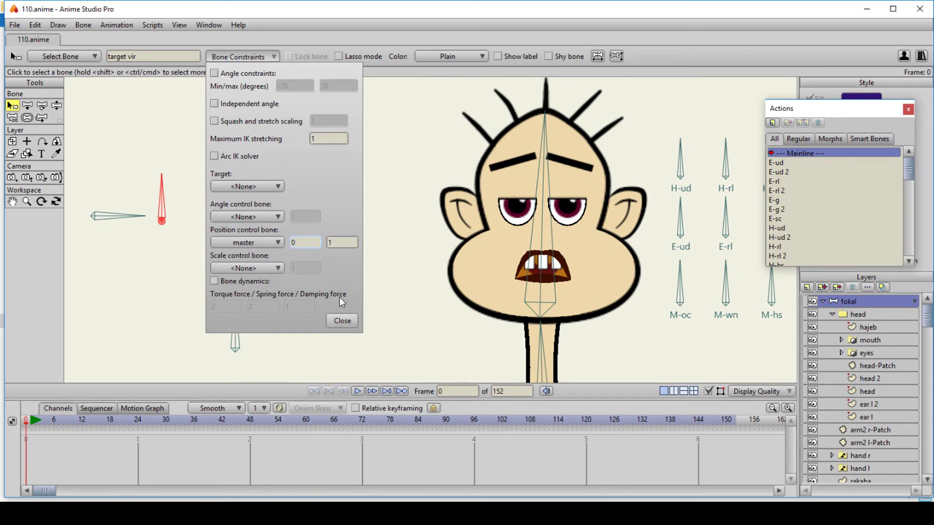
click(342, 322)
Step: Test both head turns at frame 5 by moving the master bone, then undo the move
click(56, 106)
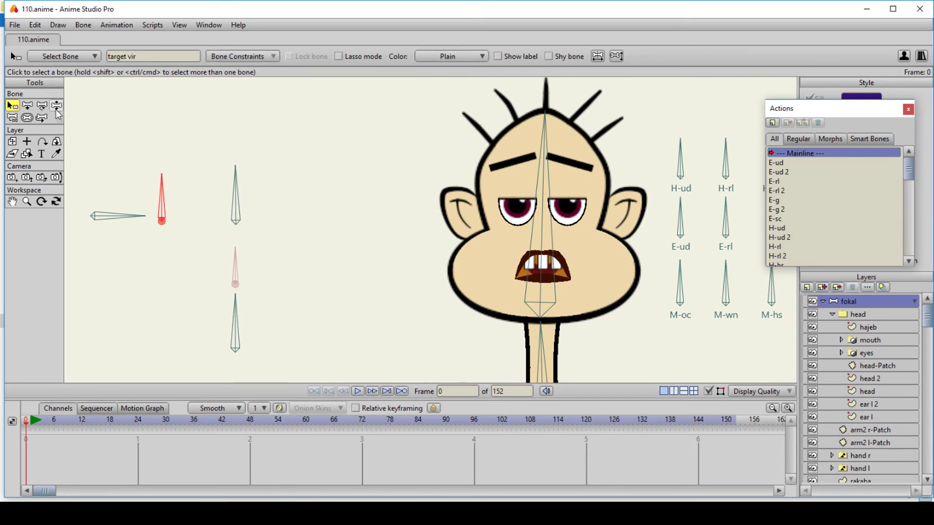
click(50, 423)
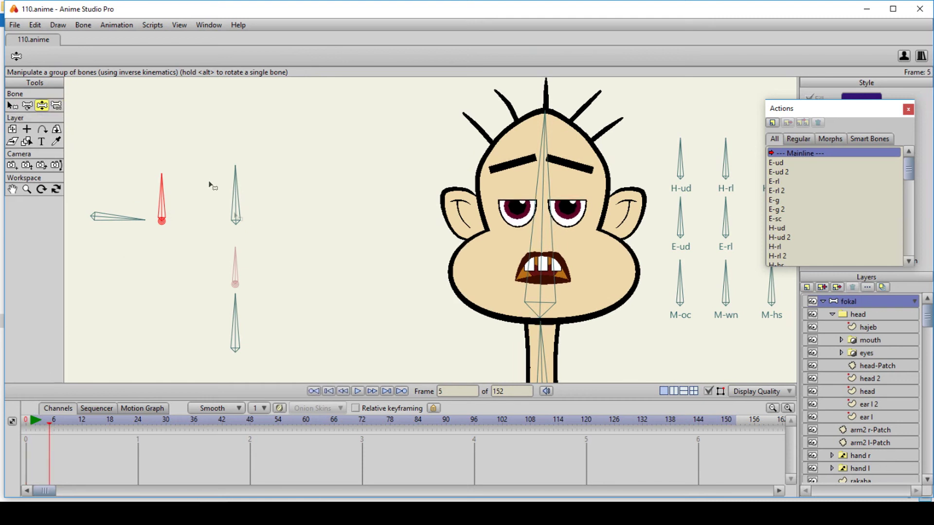
drag(238, 222, 231, 201)
key(ctrl+z)
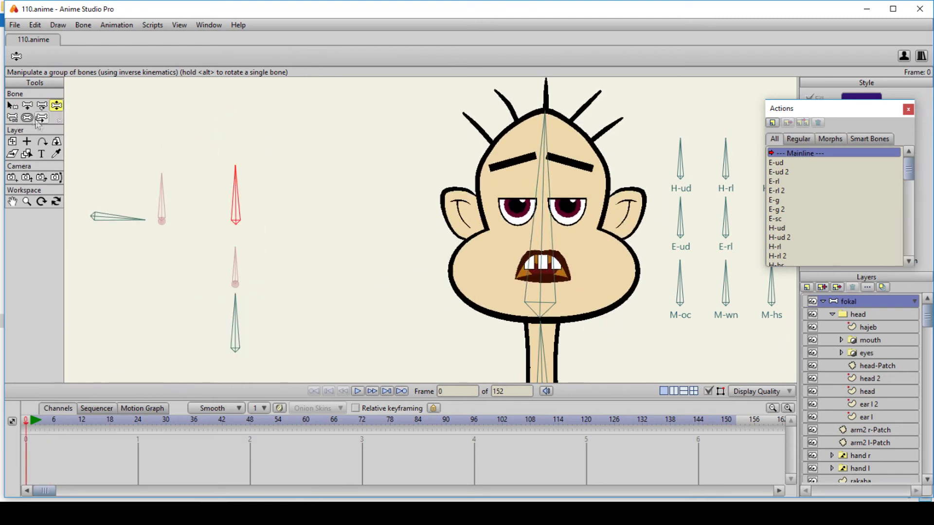
Step: Add a short vertical bone on the face over the right-hand eye and name it master 2
click(28, 108)
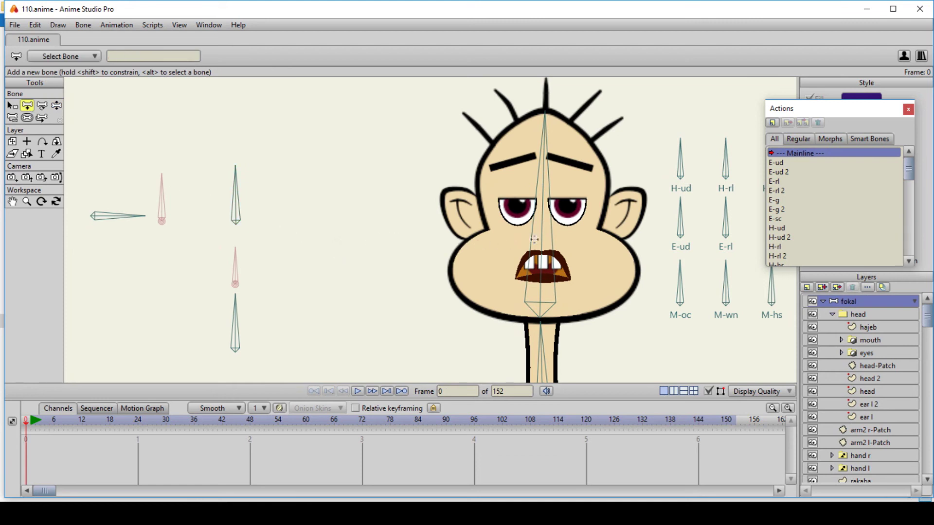
drag(560, 199, 562, 191)
text(master 2)
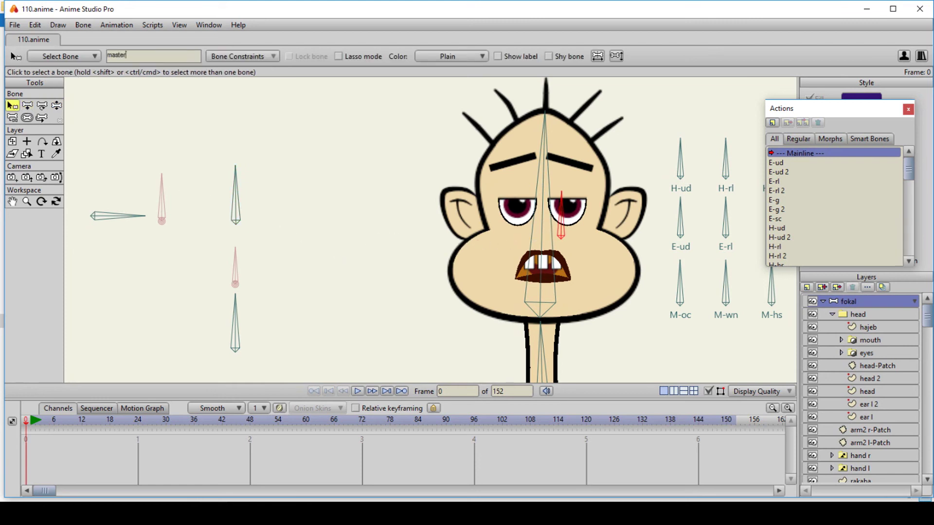
key(Return)
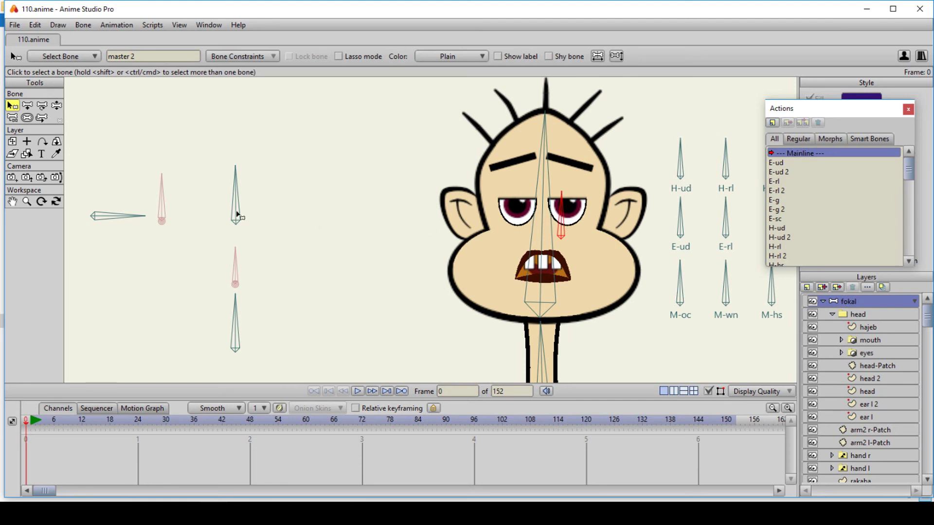
Step: Set the master bone's position control bone to master 2
click(268, 57)
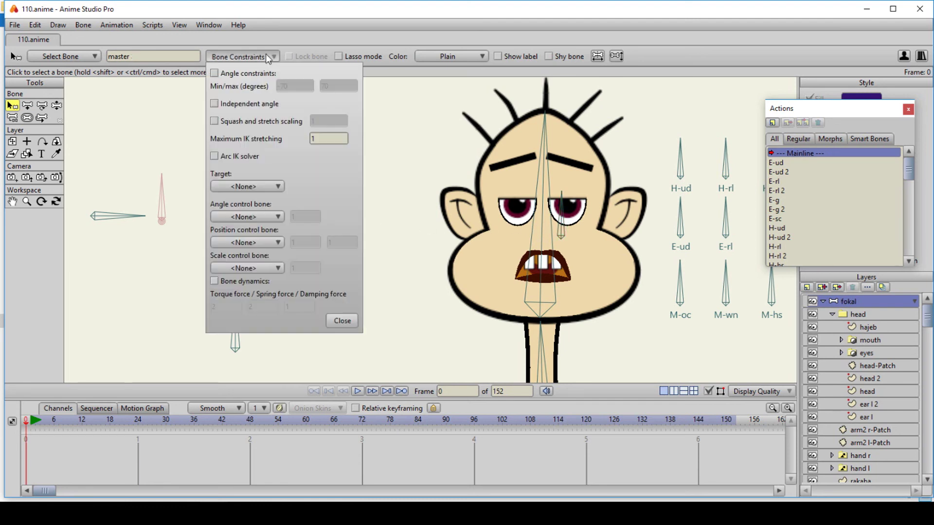
click(255, 242)
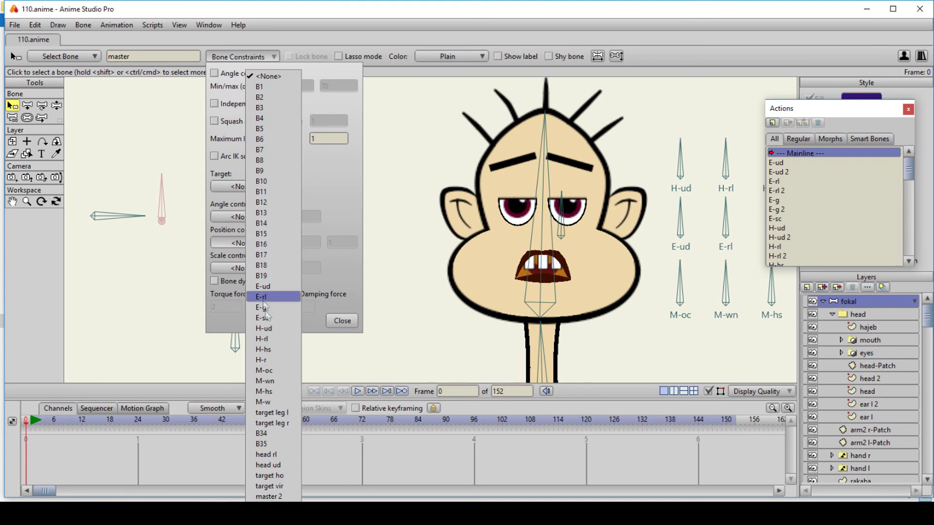
click(278, 492)
click(348, 320)
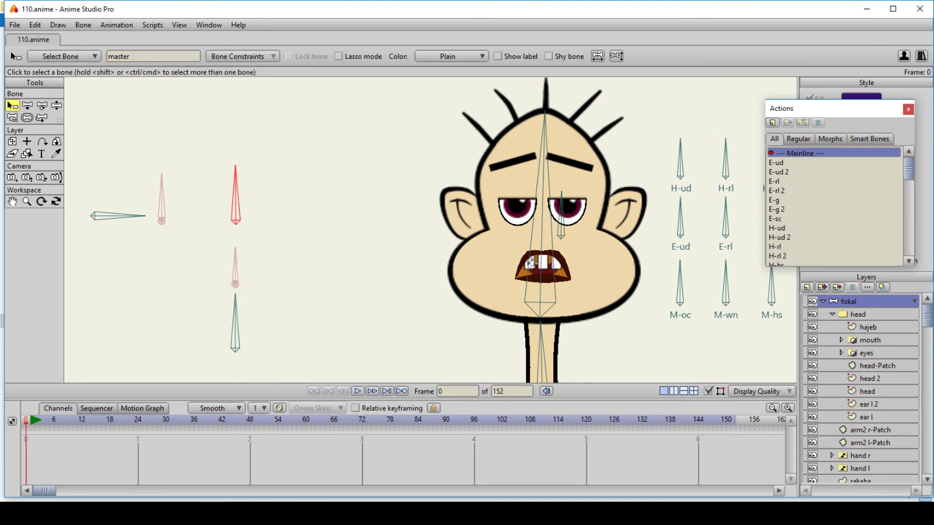
Step: Test the head turn past frame 0 by moving the master 2 bone up and to the right
click(54, 421)
click(42, 105)
drag(562, 234, 588, 224)
Step: Select the head rl, head ud, target ho, target vir and master bones beside the character and hide them
drag(300, 152, 88, 375)
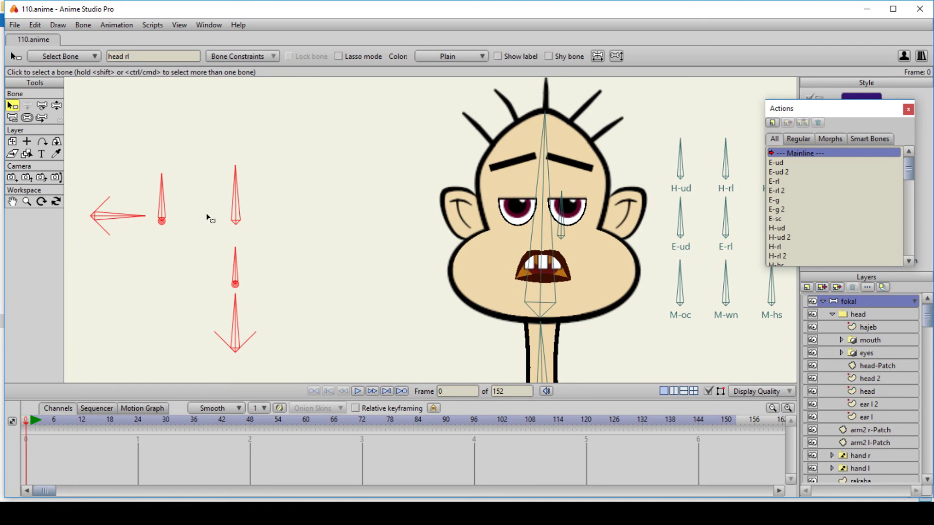
click(87, 24)
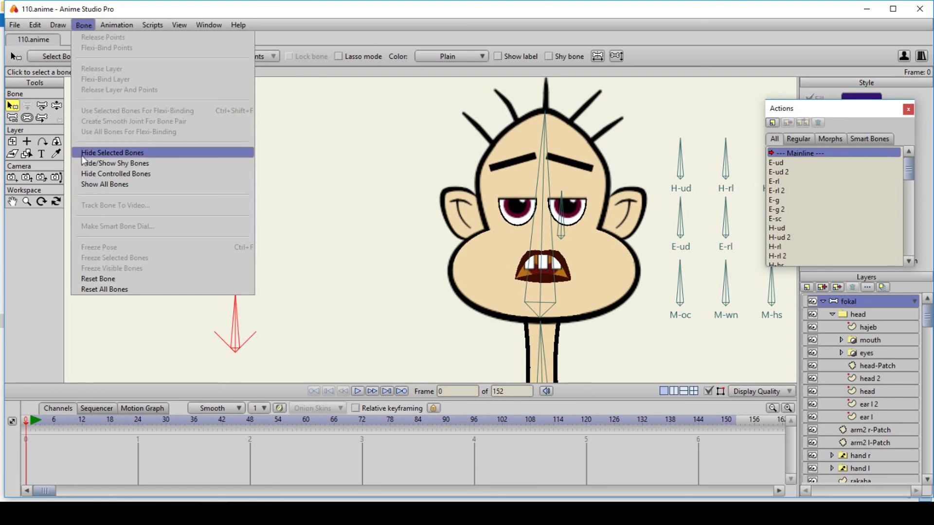
click(163, 154)
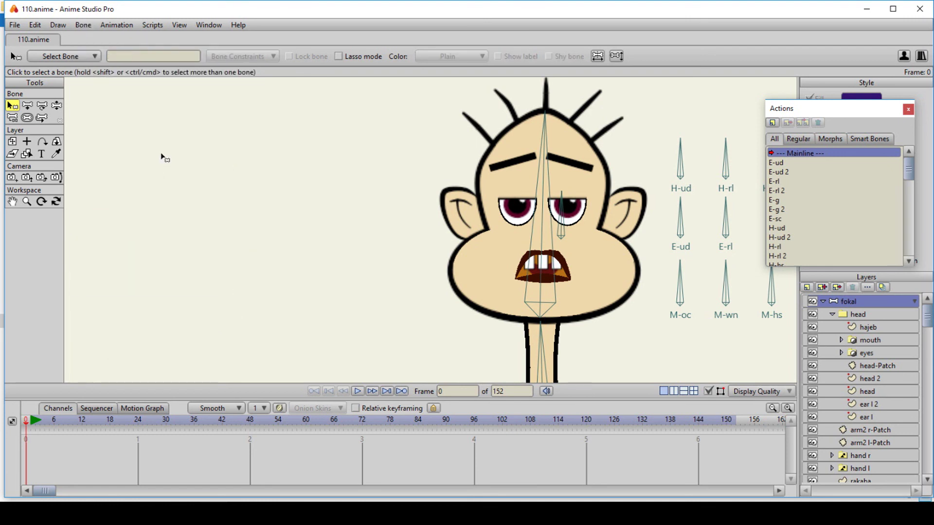
Step: Pose the head past frame 0 by moving the master 2 bone straight down
click(42, 105)
click(49, 421)
drag(562, 235, 562, 265)
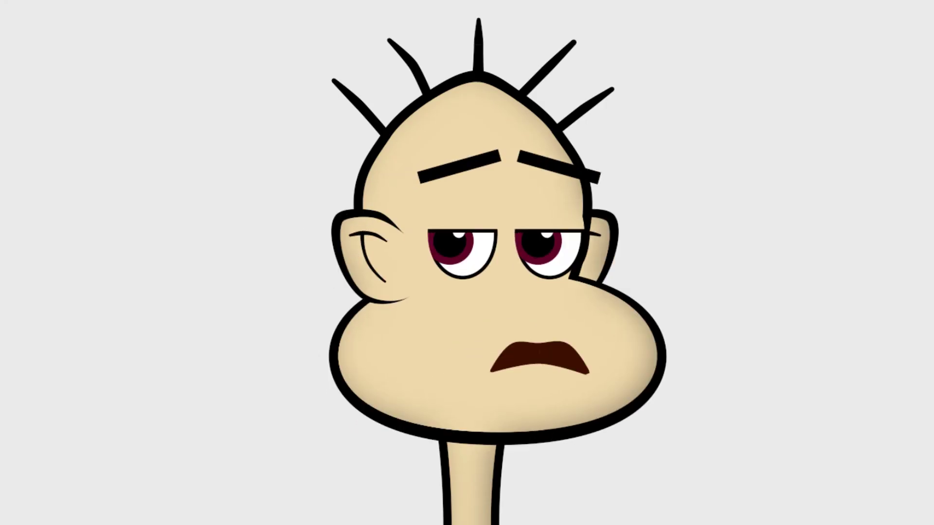